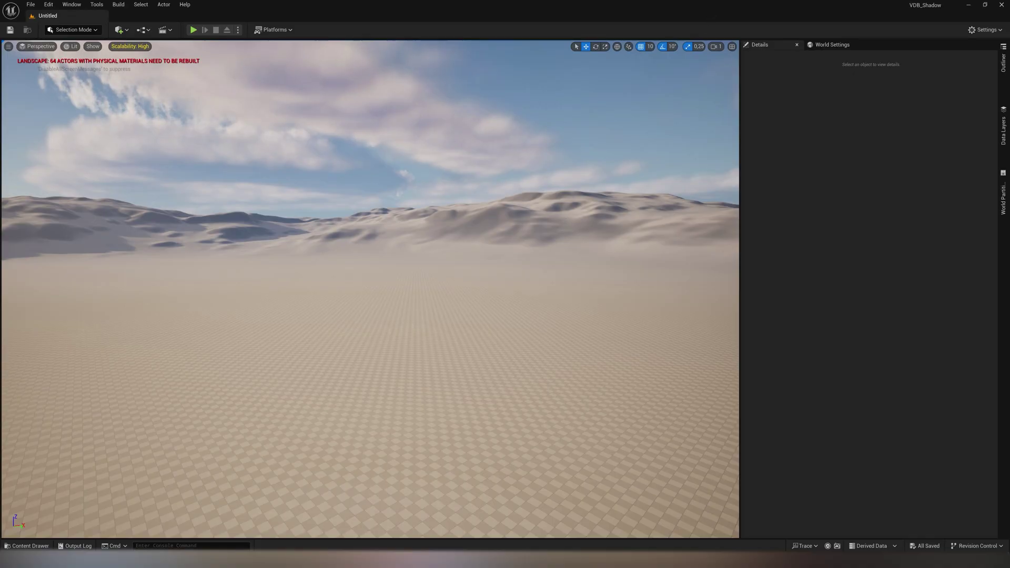
Enable Shadow Casting for Heterogeneous Volumes in the project's rendering settings and restart the editor to apply it.
{"action": "right_click_drag", "start_coordinate": [485, 252], "coordinate": [496, 277]}
{"action": "left_click", "coordinate": [48, 4]}
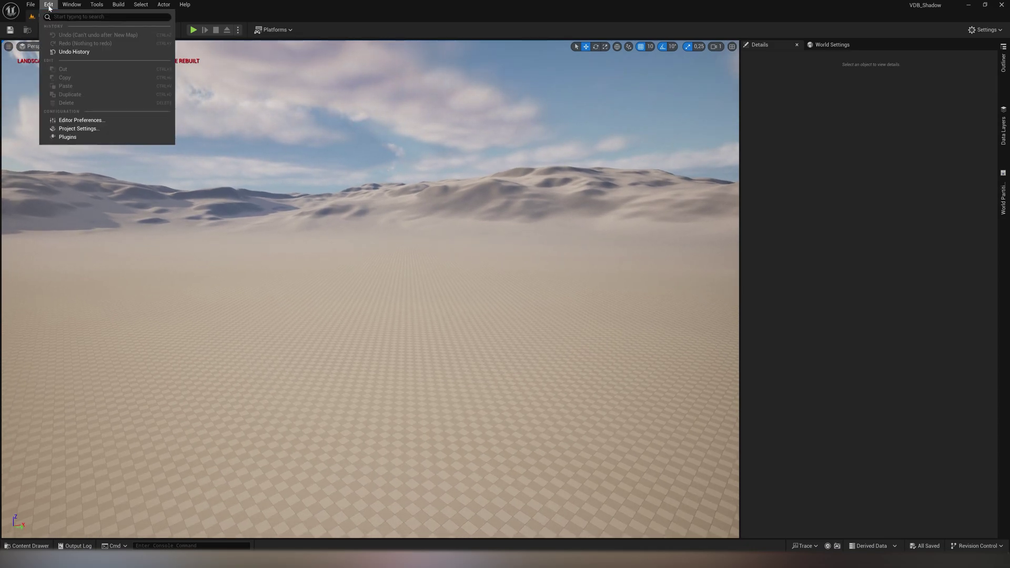
{"action": "left_click", "coordinate": [79, 128]}
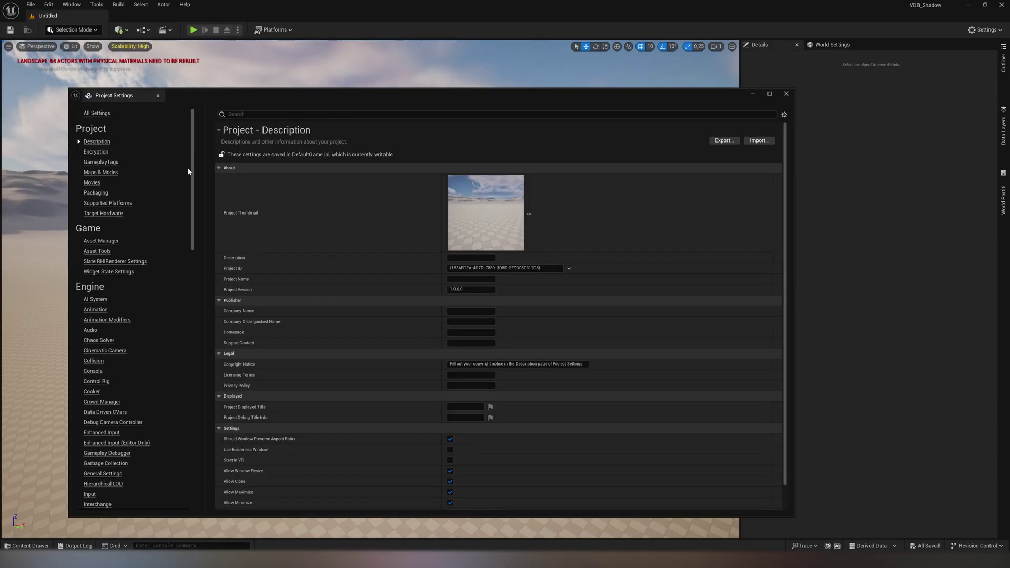
{"action": "scroll", "coordinate": [137, 253], "scroll_direction": "down", "scroll_amount": 10}
{"action": "left_click", "coordinate": [96, 213]}
{"action": "scroll", "coordinate": [654, 214], "scroll_direction": "down", "scroll_amount": 15}
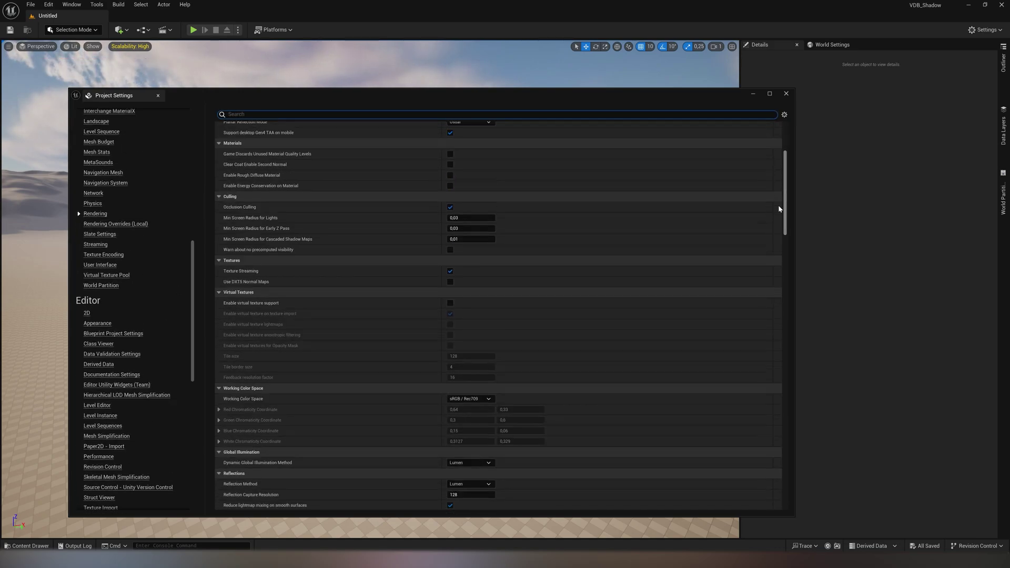
{"action": "left_click_drag", "start_coordinate": [784, 311], "coordinate": [781, 448]}
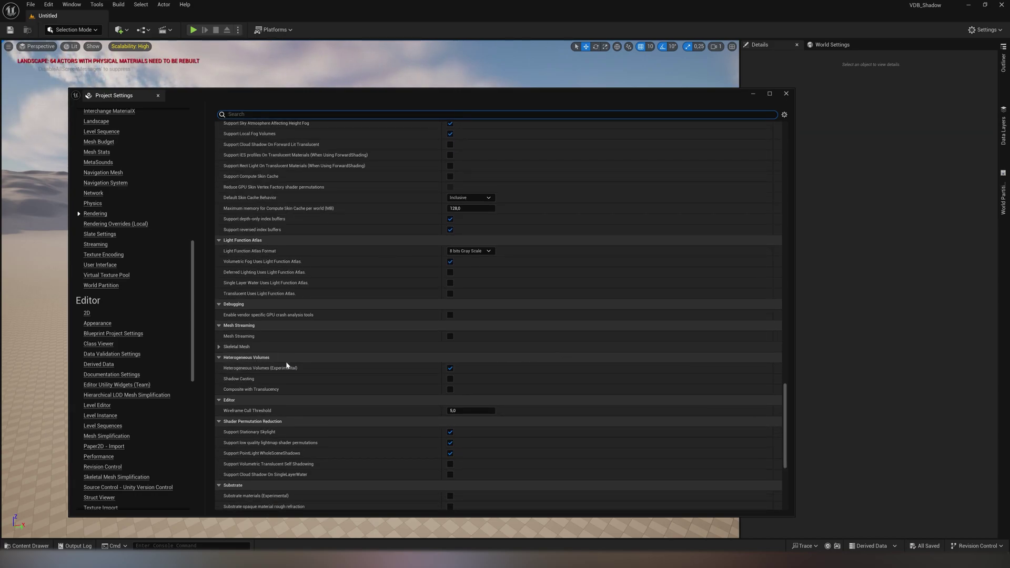
{"action": "left_click", "coordinate": [450, 379]}
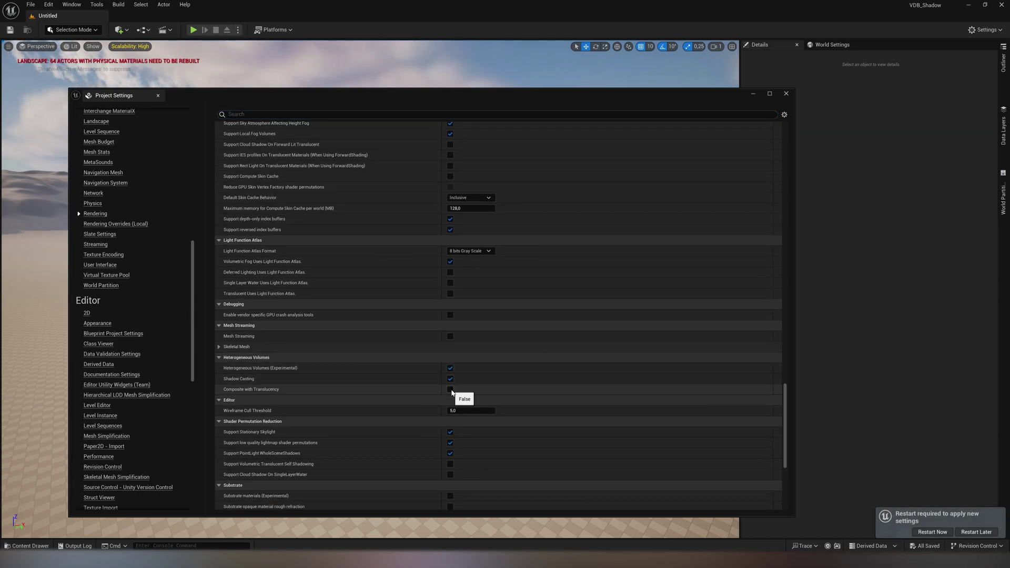
{"action": "left_click", "coordinate": [931, 532]}
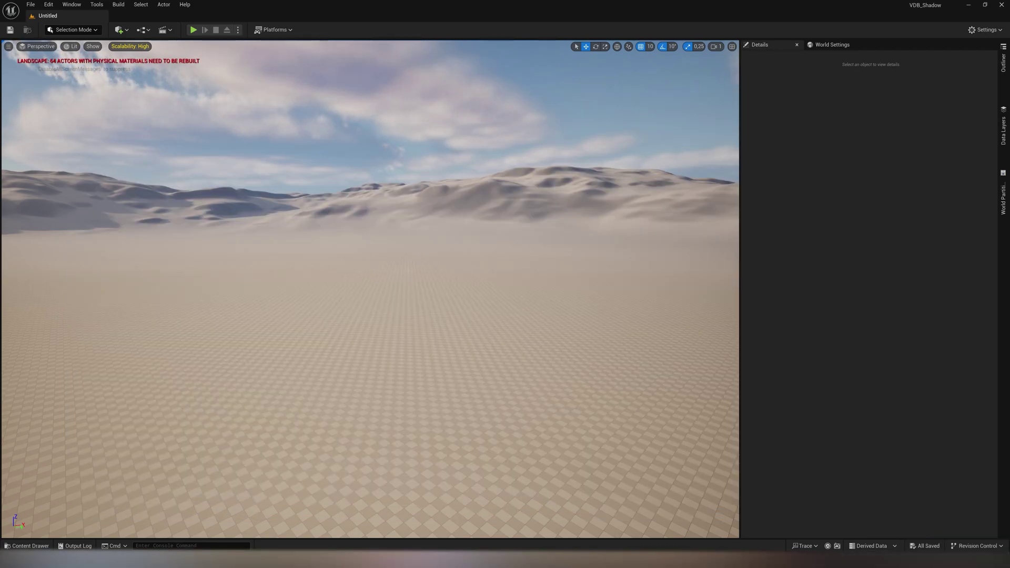
Import Sand_1_0.vdb as an OpenVDB sequence into the VDB folder, with density in Attributes A and flames in Attributes B.
{"action": "key", "text": "ctrl+space"}
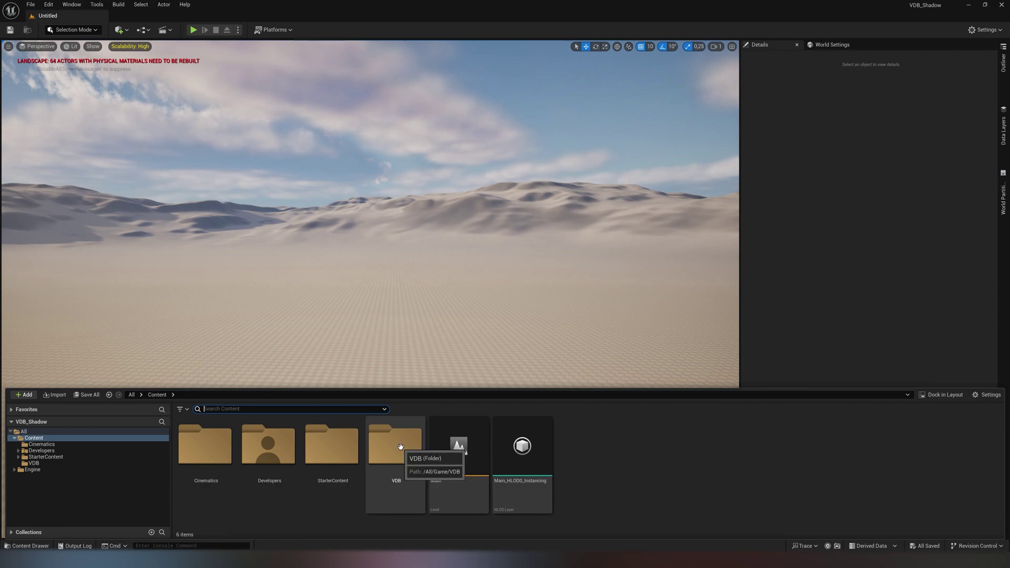
{"action": "double_click", "coordinate": [400, 447]}
{"action": "right_click", "coordinate": [231, 459]}
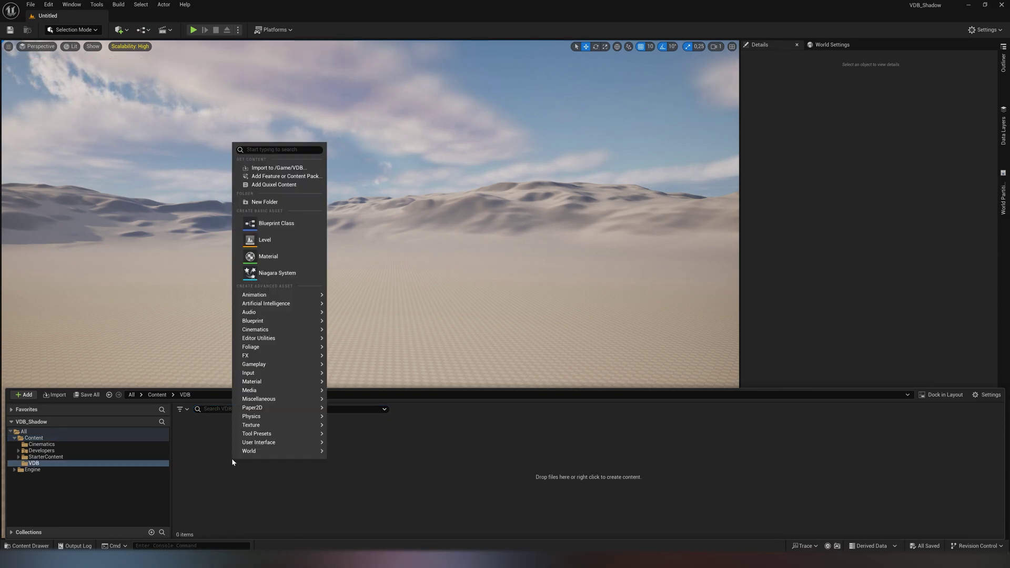
{"action": "left_click", "coordinate": [283, 169]}
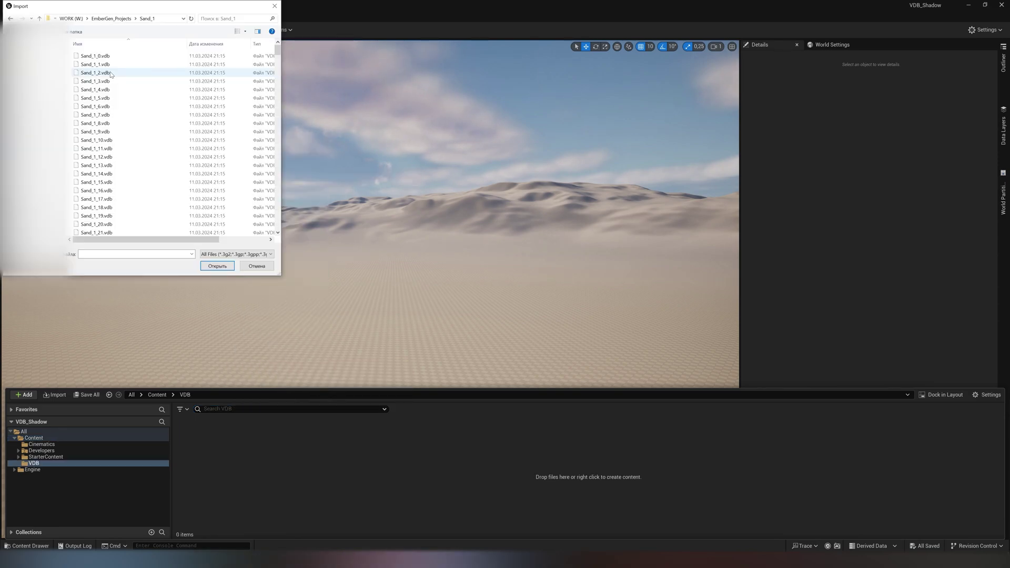
{"action": "left_click", "coordinate": [95, 56]}
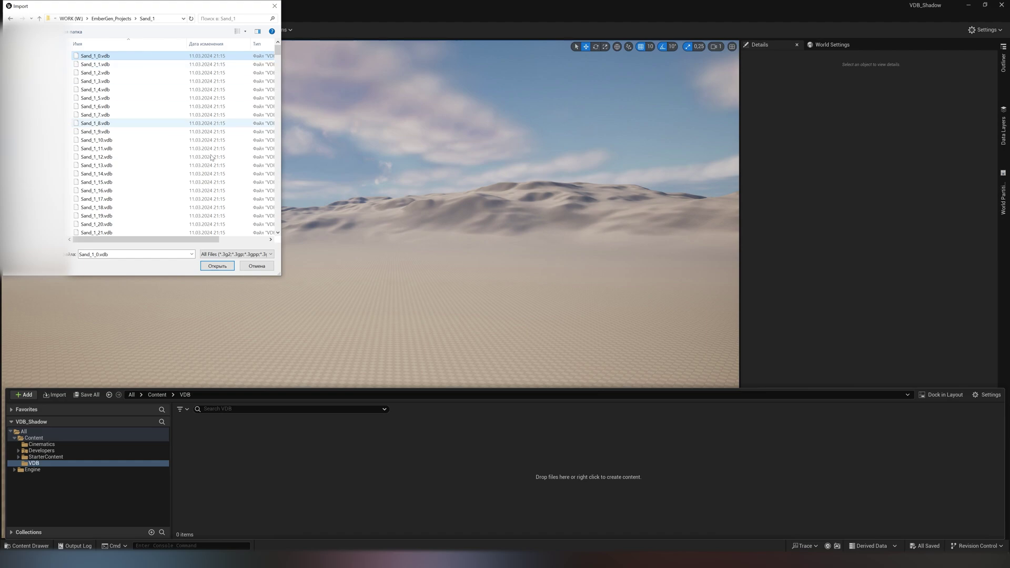
{"action": "left_click", "coordinate": [217, 266]}
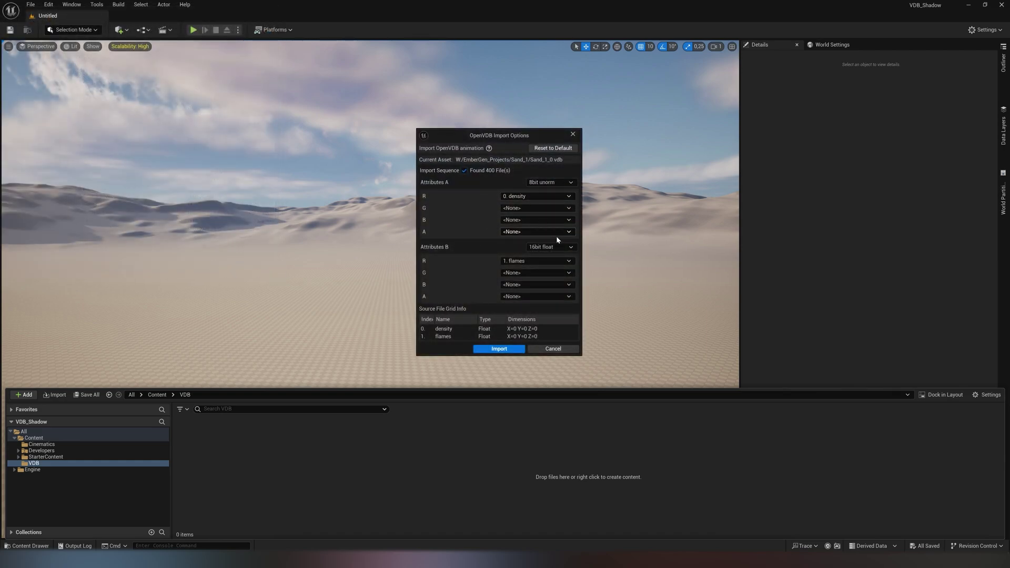
{"action": "left_click", "coordinate": [500, 348]}
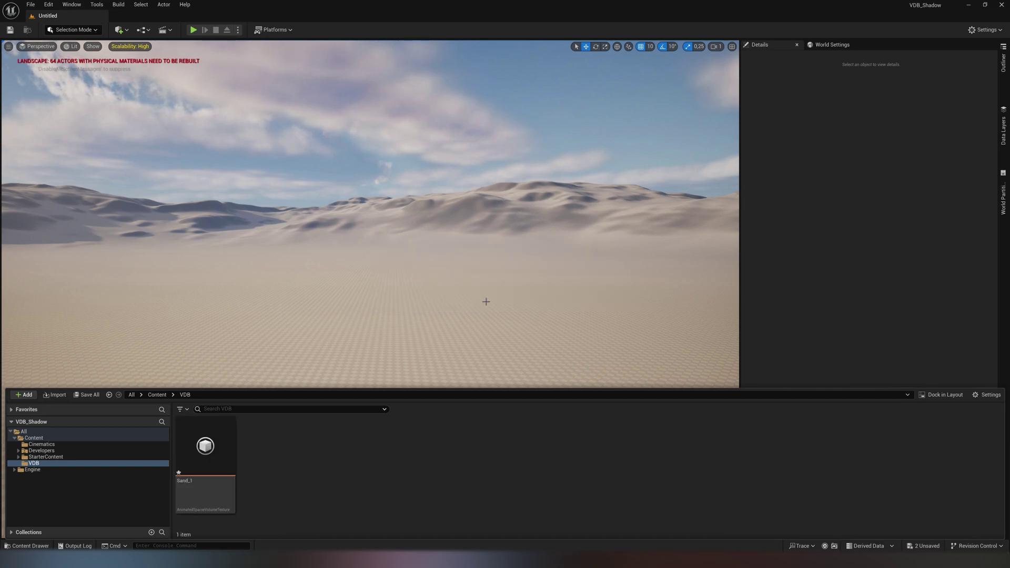
{"action": "left_click", "coordinate": [293, 450]}
Search the Engine content for "Sparse" and show SparseVolumeMaterial in its own folder.
{"action": "left_click", "coordinate": [131, 396]}
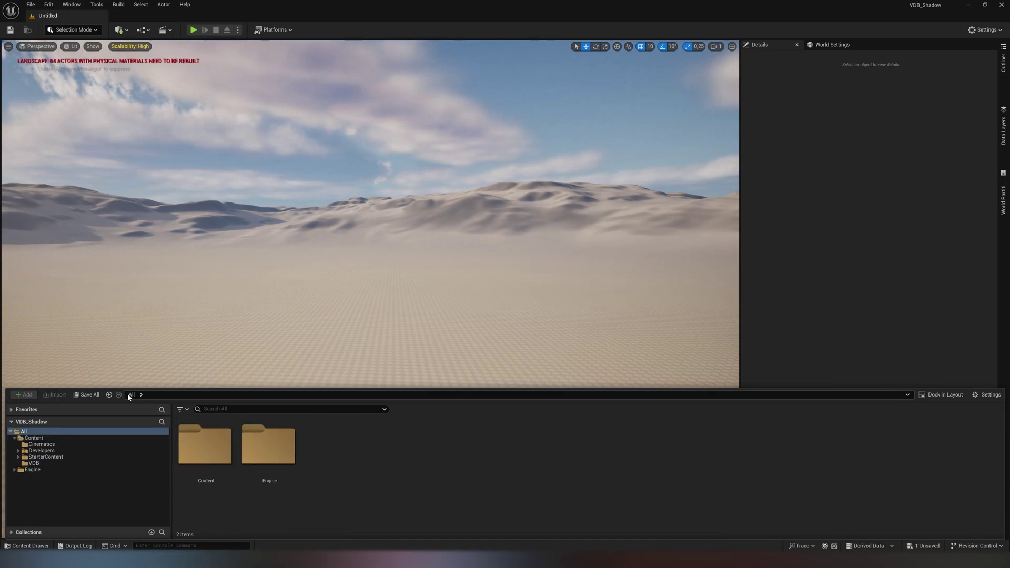
{"action": "double_click", "coordinate": [268, 438]}
{"action": "left_click", "coordinate": [268, 408]}
{"action": "type", "text": "Sparse"}
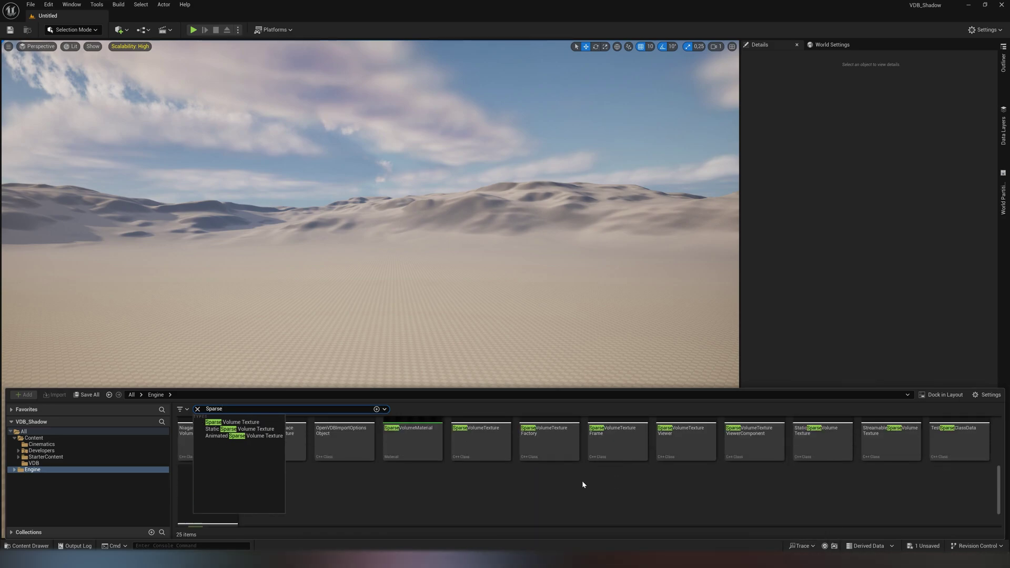
{"action": "scroll", "coordinate": [582, 484], "scroll_direction": "down", "scroll_amount": 1}
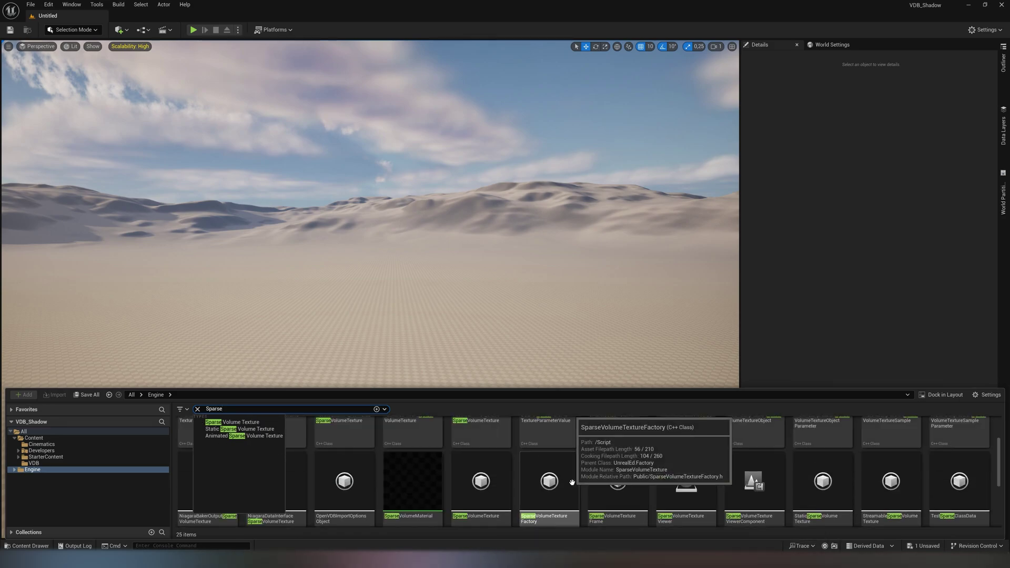
{"action": "left_click", "coordinate": [421, 473]}
{"action": "right_click", "coordinate": [422, 474]}
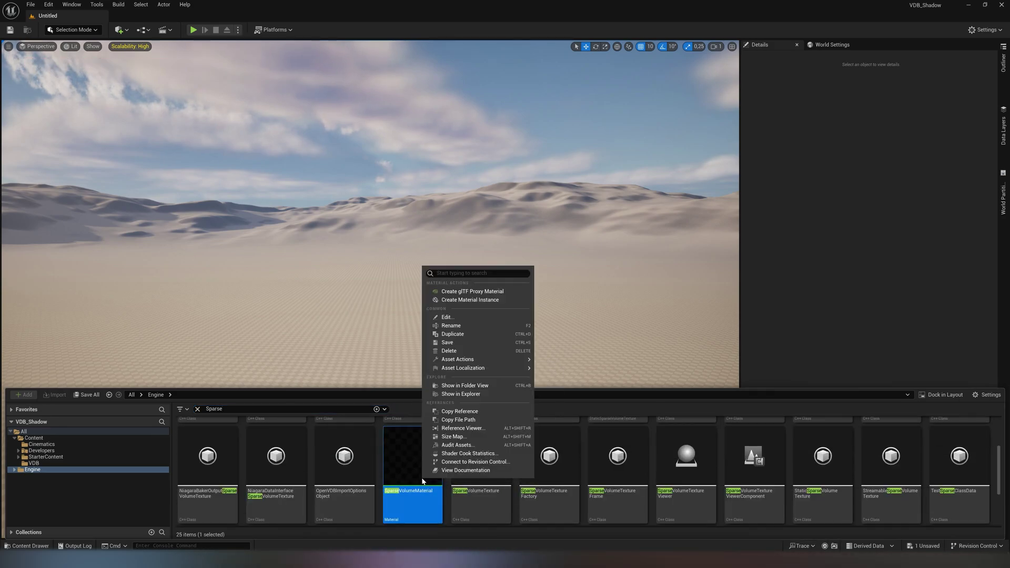
{"action": "left_click", "coordinate": [494, 387]}
Create a material instance of SparseVolumeMaterial, save it and move it into the project's VDB folder.
{"action": "right_click", "coordinate": [774, 464]}
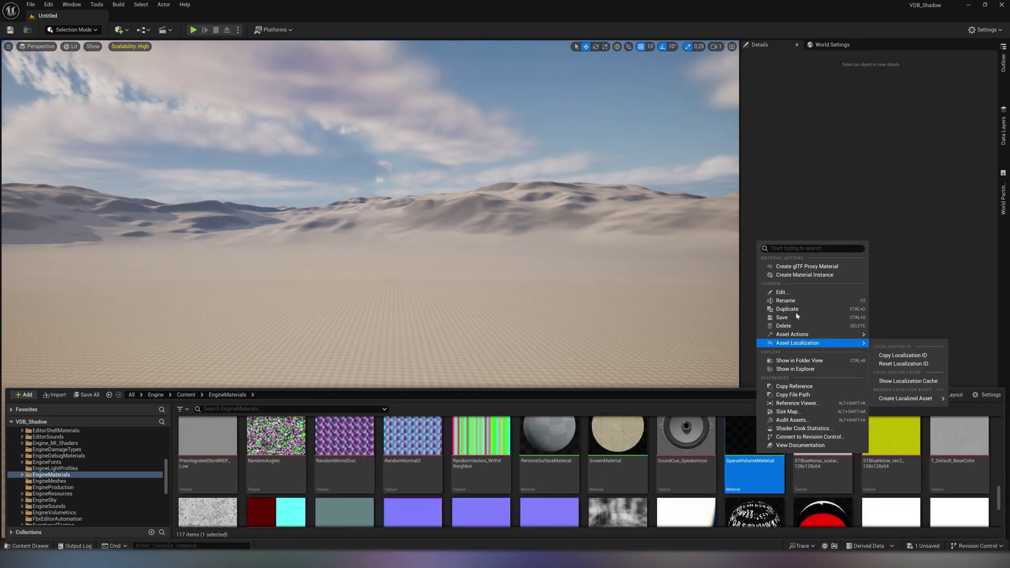
{"action": "left_click", "coordinate": [792, 273]}
{"action": "scroll", "coordinate": [823, 451], "scroll_direction": "down", "scroll_amount": 2}
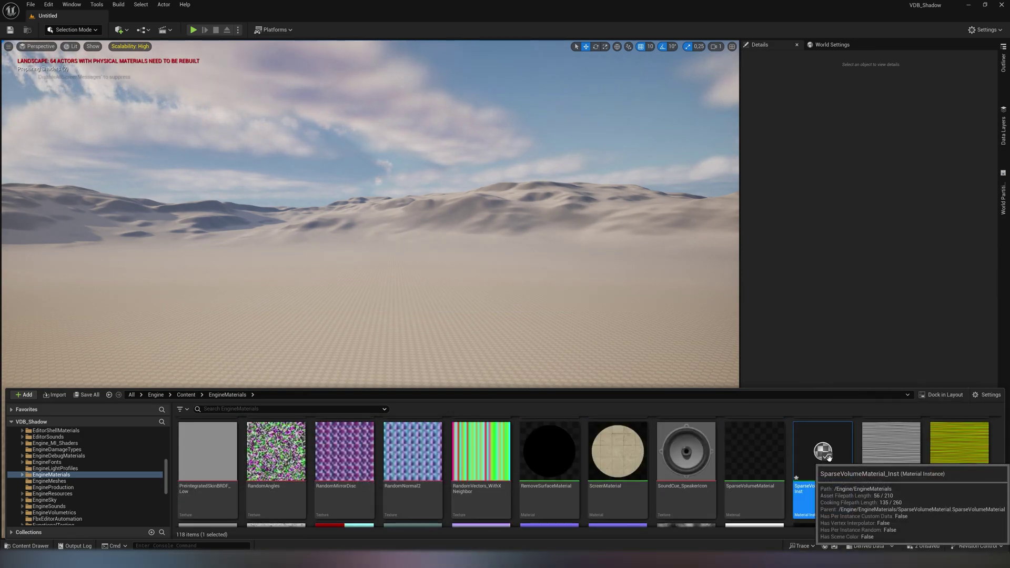
{"action": "key", "text": "ctrl+s"}
{"action": "scroll", "coordinate": [67, 478], "scroll_direction": "up", "scroll_amount": 6}
{"action": "left_click_drag", "start_coordinate": [818, 456], "coordinate": [67, 464]}
{"action": "left_click", "coordinate": [92, 488]}
{"action": "left_click", "coordinate": [49, 464]}
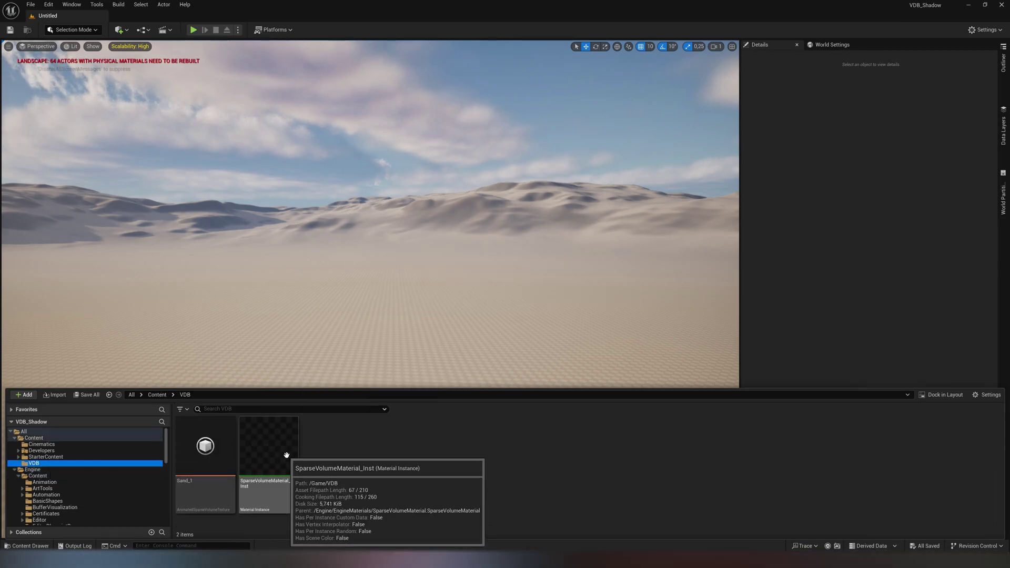
Assign Sand_1 as the SparseVolumeTexture of SparseVolumeMaterial_Inst, save the instance and close its editor.
{"action": "double_click", "coordinate": [295, 462]}
{"action": "key", "text": "ctrl+space"}
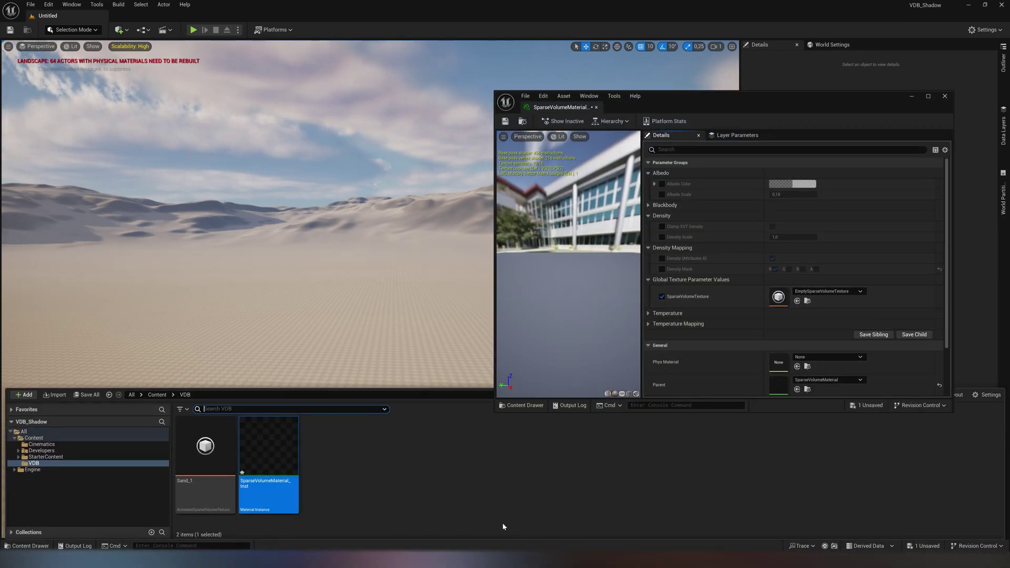
{"action": "left_click_drag", "start_coordinate": [206, 463], "coordinate": [779, 297]}
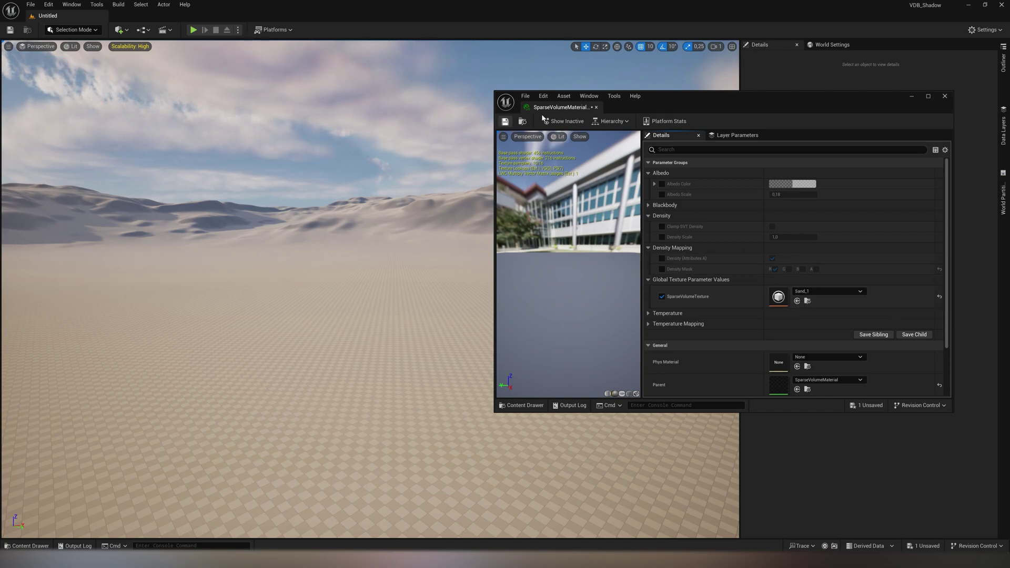
{"action": "key", "text": "ctrl+s"}
{"action": "left_click", "coordinate": [944, 96]}
Place a Heterogeneous Volume actor on the desert ground, keeping SparseVolumeMaterial_Inst selected in the project content.
{"action": "key", "text": "ctrl+space"}
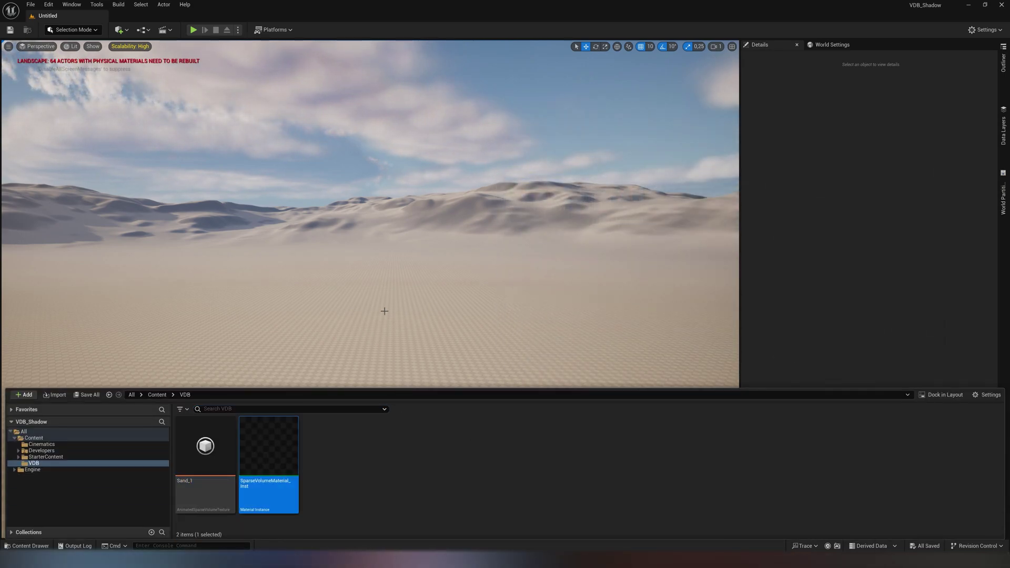
{"action": "key", "text": "ctrl+space"}
{"action": "left_click", "coordinate": [119, 29]}
{"action": "mouse_move", "coordinate": [179, 158]}
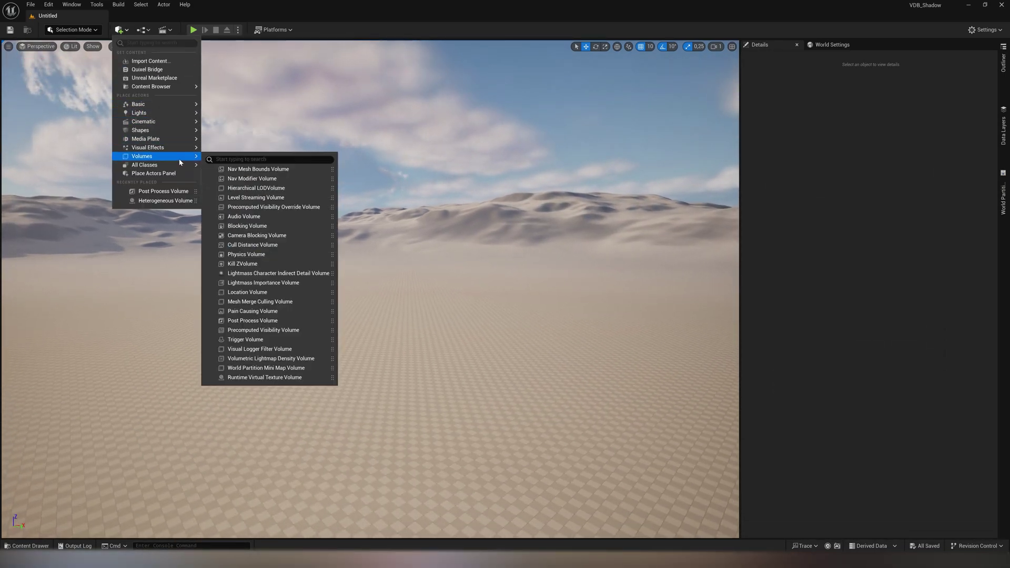
{"action": "type", "text": "heter"}
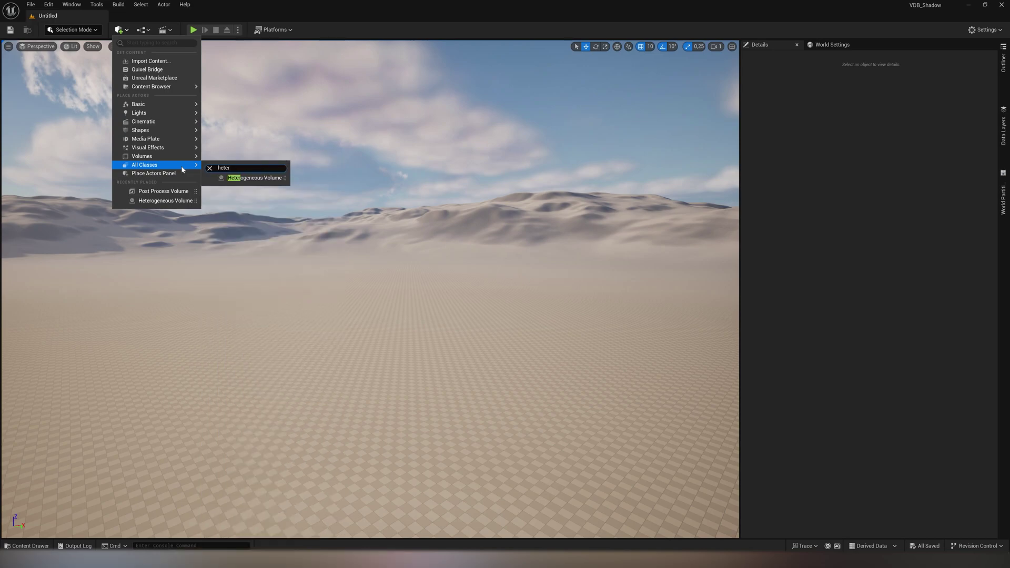
{"action": "left_click_drag", "start_coordinate": [254, 178], "coordinate": [342, 344]}
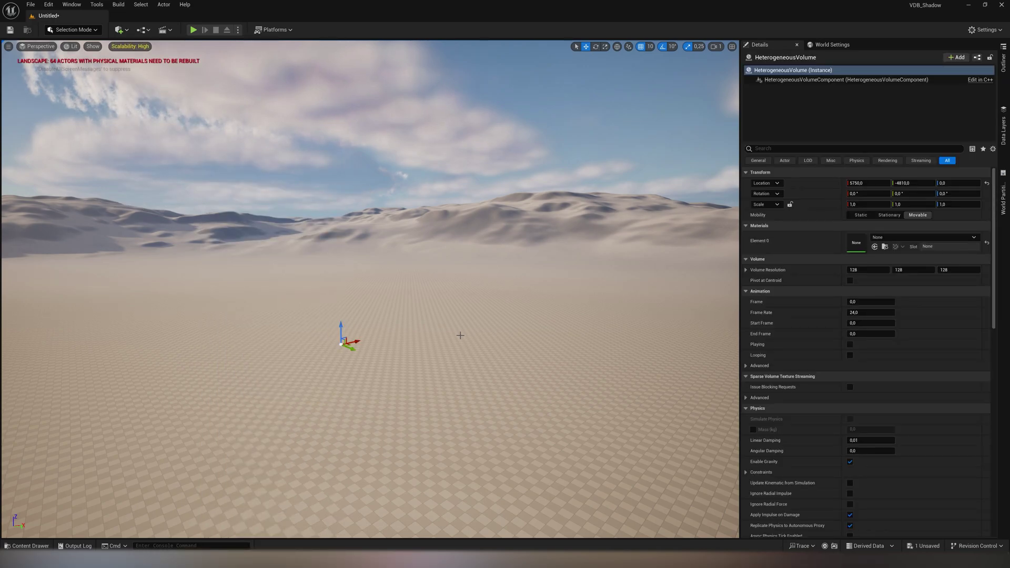
Assign SparseVolumeMaterial_Inst to the volume's Element 0 and enable Playing and Looping for its animation.
{"action": "left_click", "coordinate": [874, 246]}
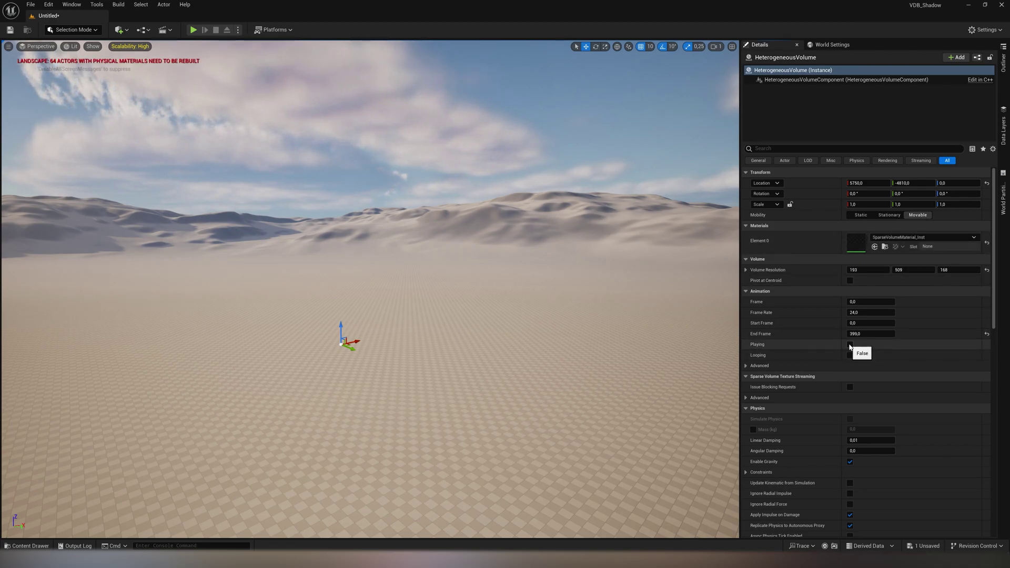
{"action": "left_click", "coordinate": [849, 344]}
{"action": "left_click", "coordinate": [850, 356]}
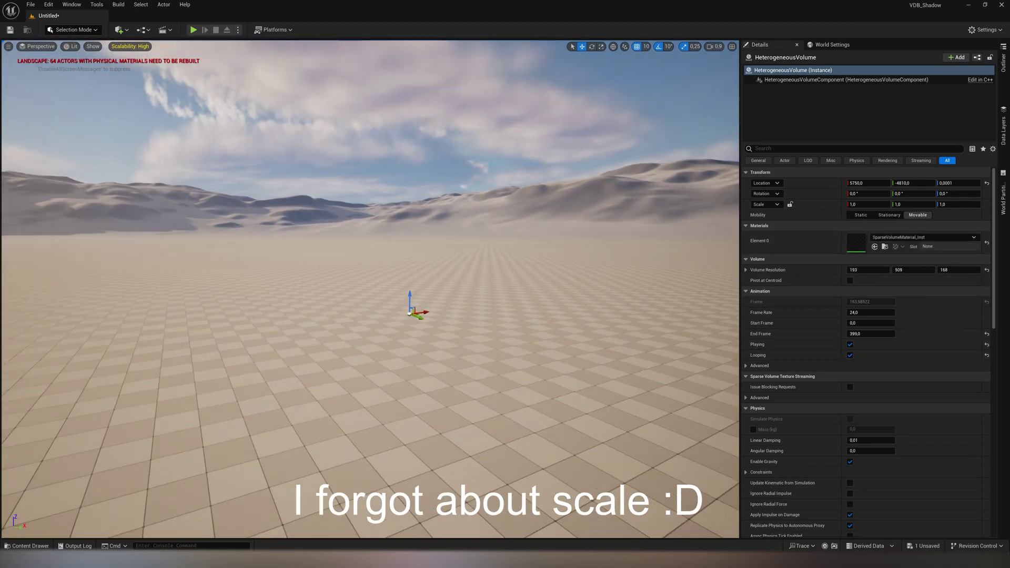
Set the heterogeneous volume's scale to 100 on all three axes.
{"action": "mouse_move", "coordinate": [498, 295]}
{"action": "right_mouse_down"}
{"action": "mouse_move", "coordinate": [513, 321]}
{"action": "mouse_move", "coordinate": [518, 274]}
{"action": "mouse_move", "coordinate": [498, 295]}
{"action": "right_mouse_up"}
{"action": "scroll", "coordinate": [498, 295], "scroll_direction": "up", "scroll_amount": 5}
{"action": "left_click", "coordinate": [868, 204]}
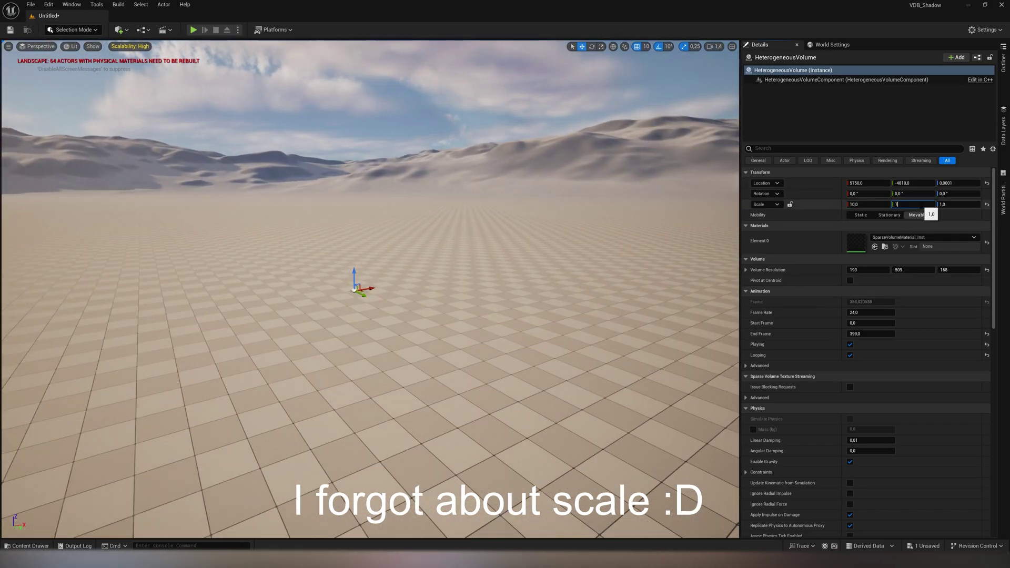
{"action": "type", "text": "100"}
{"action": "key", "text": "Return"}
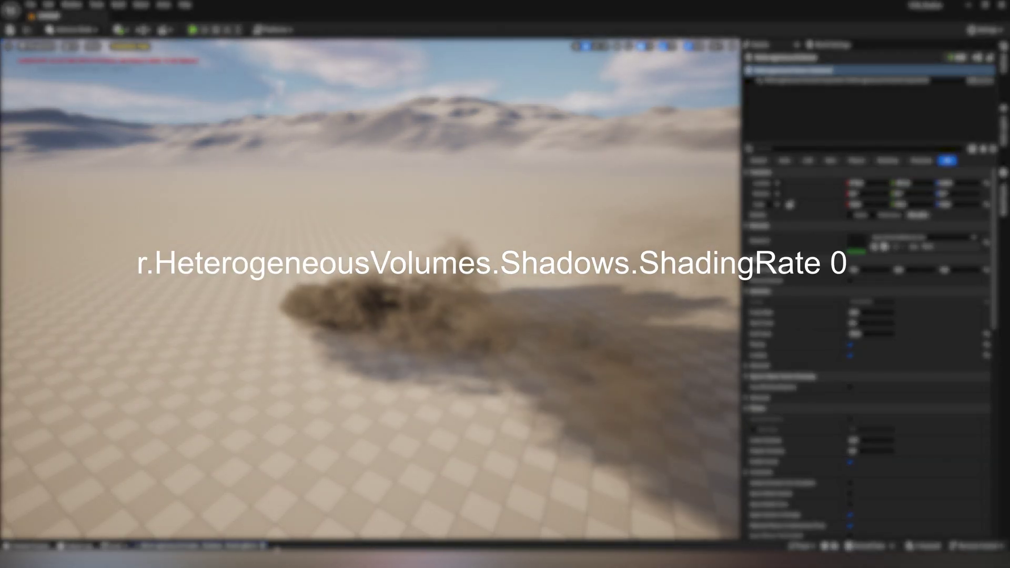
Run the console commands r.HeterogeneousVolumes.Shadows.ShadingRate 0 and r.HeterogeneousVolumes.IndirectLighting 1.
{"action": "key", "text": "Return"}
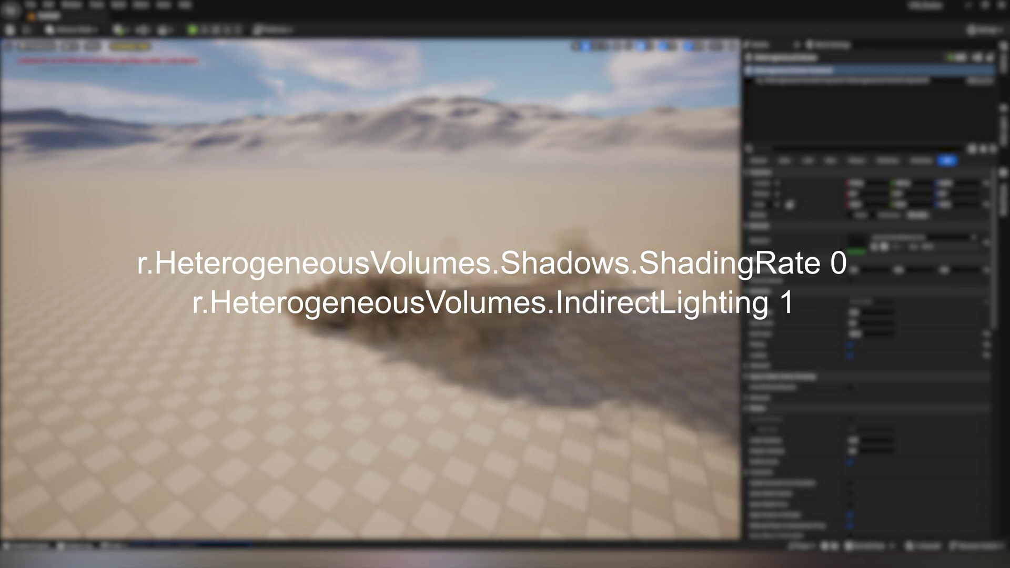
{"action": "type", "text": "r.HeterogeneousVolumes.IndirectLighting 1"}
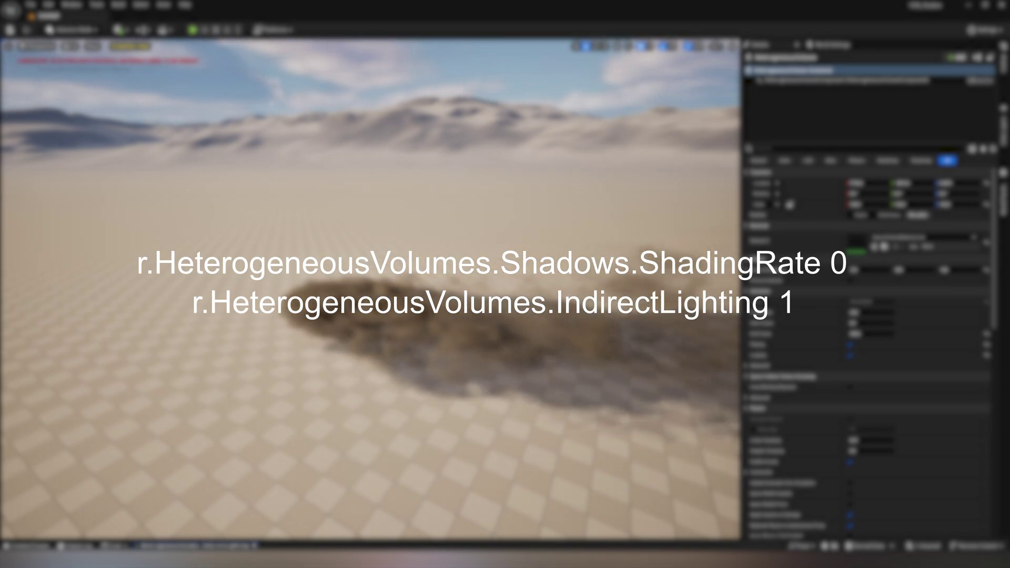
{"action": "key", "text": "Return"}
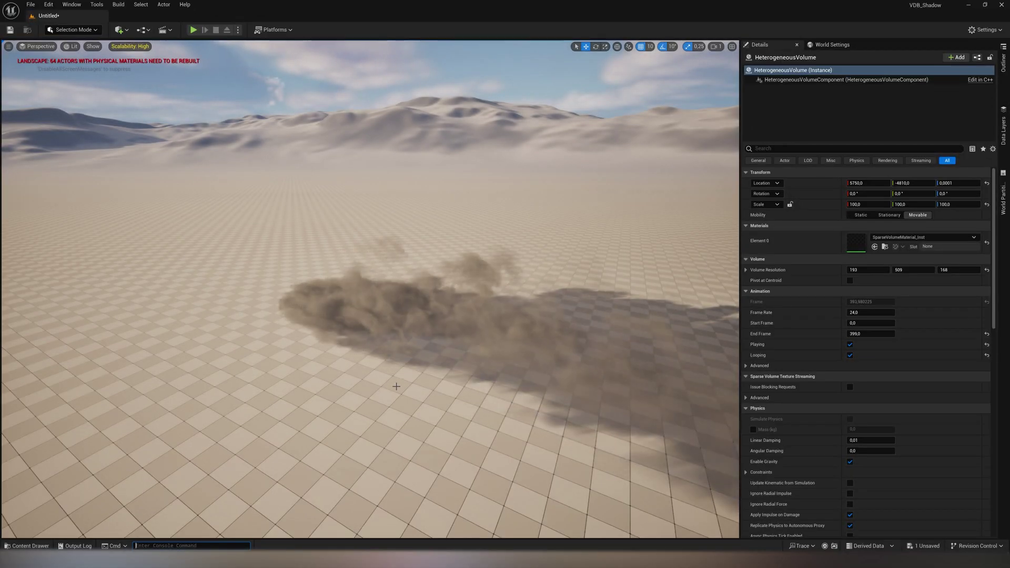
Open SparseVolumeMaterial_Inst from the VDB folder for editing, positioning its editor so the sand cloud stays in view.
{"action": "key", "text": "s"}
{"action": "right_click_drag", "start_coordinate": [396, 387], "coordinate": [467, 327]}
{"action": "scroll", "coordinate": [396, 387], "scroll_direction": "down", "scroll_amount": 1}
{"action": "key", "text": "a"}
{"action": "scroll", "coordinate": [397, 386], "scroll_direction": "up", "scroll_amount": 1}
{"action": "key", "text": "ctrl+space"}
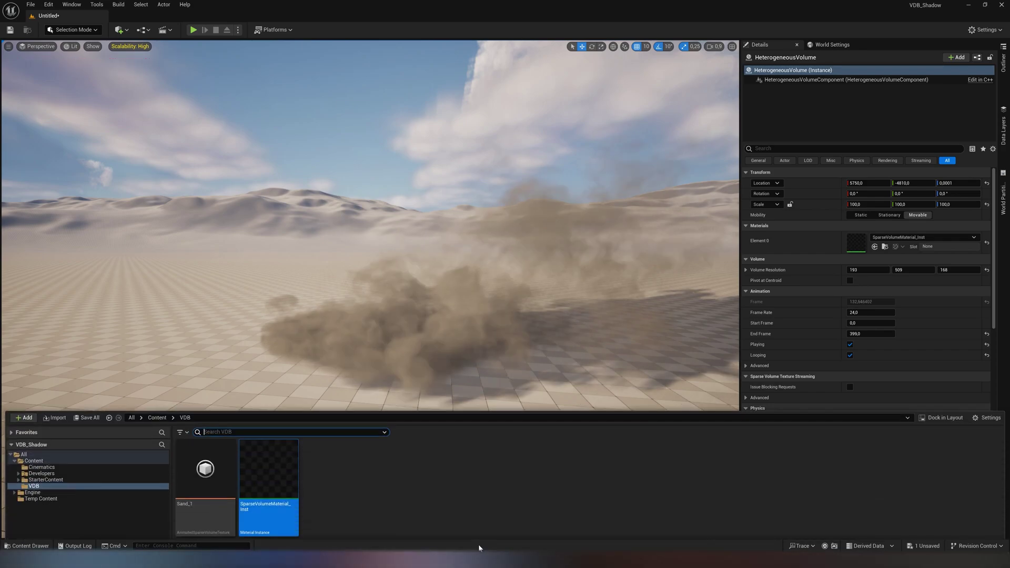
{"action": "double_click", "coordinate": [268, 470]}
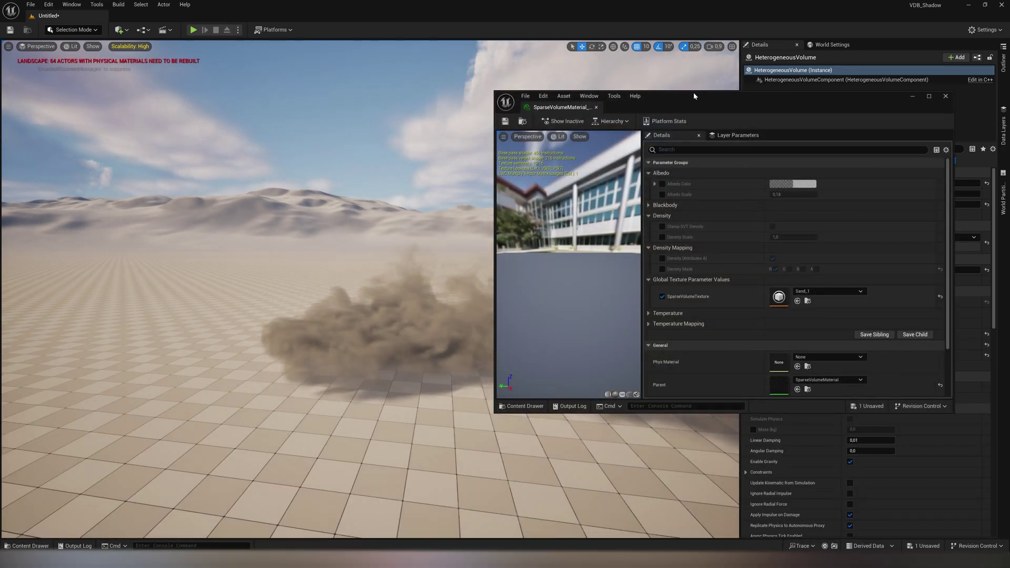
{"action": "left_click_drag", "start_coordinate": [693, 96], "coordinate": [738, 66]}
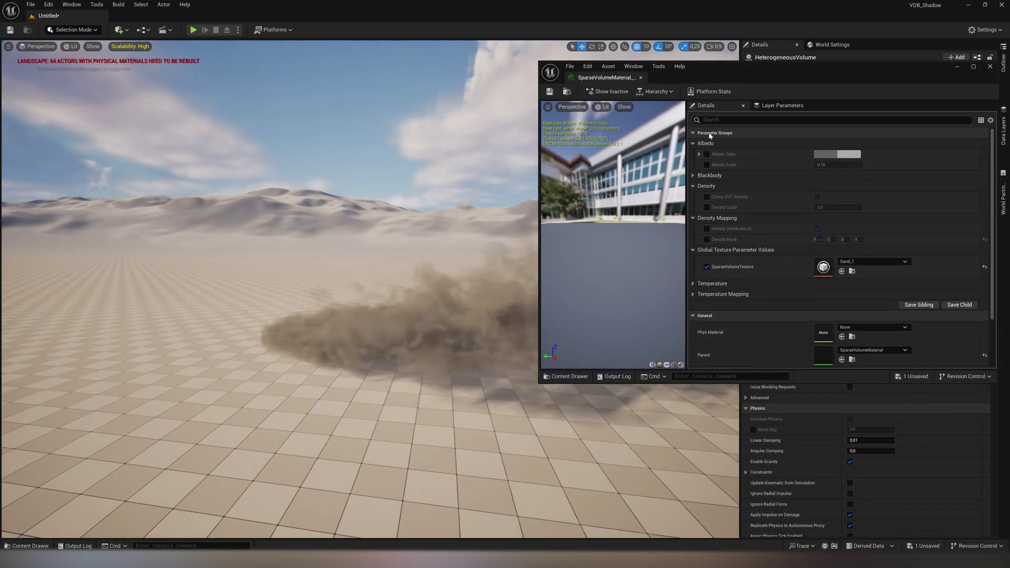
Enable the Albedo Color and Albedo Scale overrides and set the albedo color to a pale warm white, hex sRGB FFF6EDFF.
{"action": "left_click", "coordinate": [706, 154]}
{"action": "left_click", "coordinate": [707, 164]}
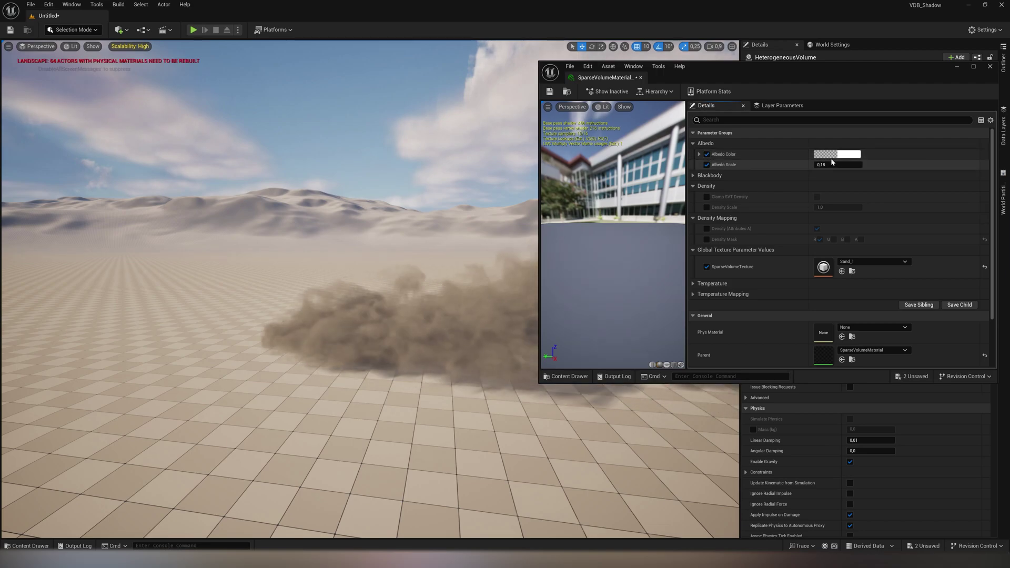
{"action": "left_click", "coordinate": [833, 155]}
{"action": "left_click_drag", "start_coordinate": [733, 229], "coordinate": [755, 240]}
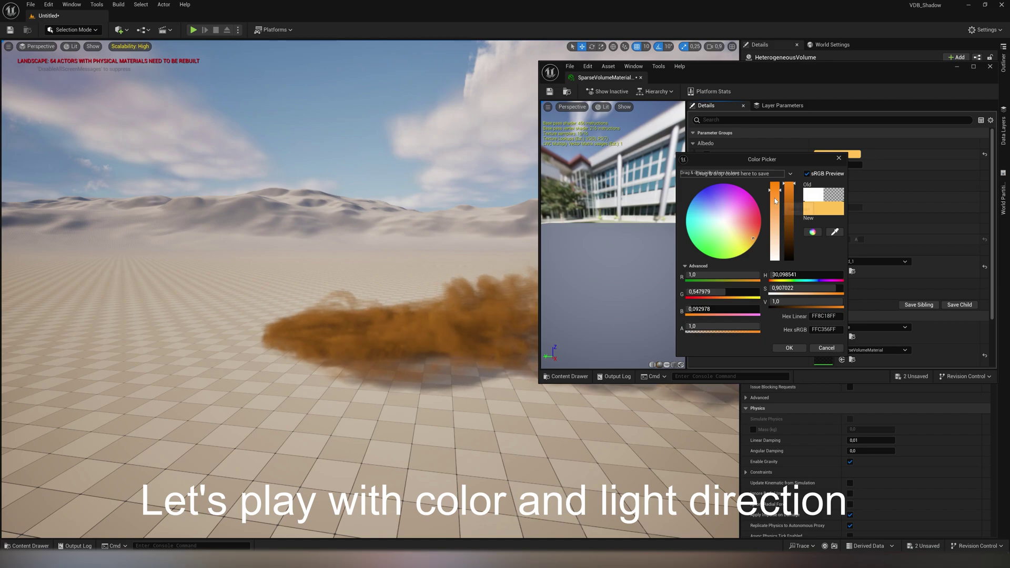
{"action": "mouse_move", "coordinate": [775, 191]}
{"action": "left_mouse_down"}
{"action": "mouse_move", "coordinate": [777, 257]}
{"action": "mouse_move", "coordinate": [777, 247]}
{"action": "left_mouse_up"}
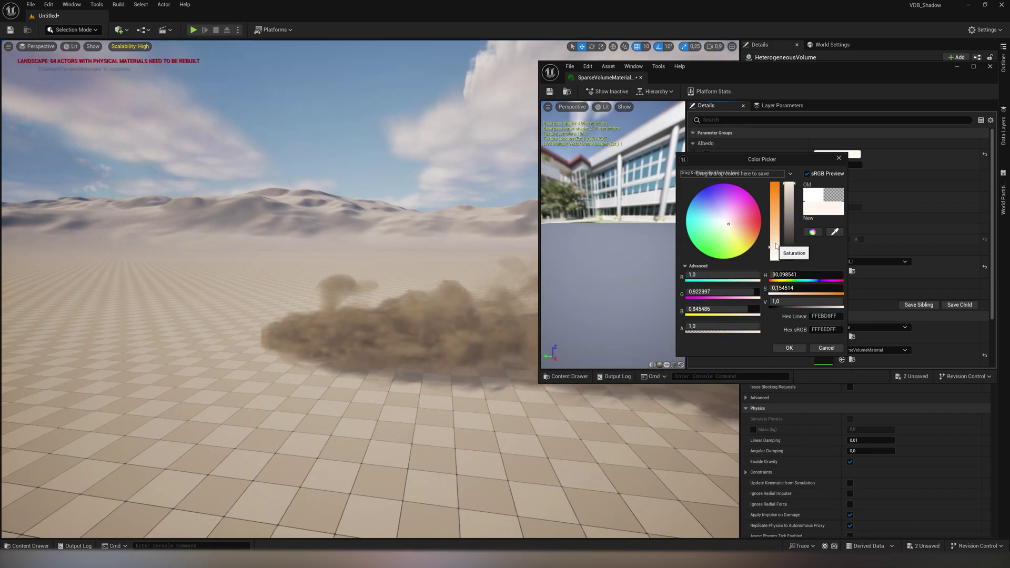
{"action": "left_click", "coordinate": [789, 348]}
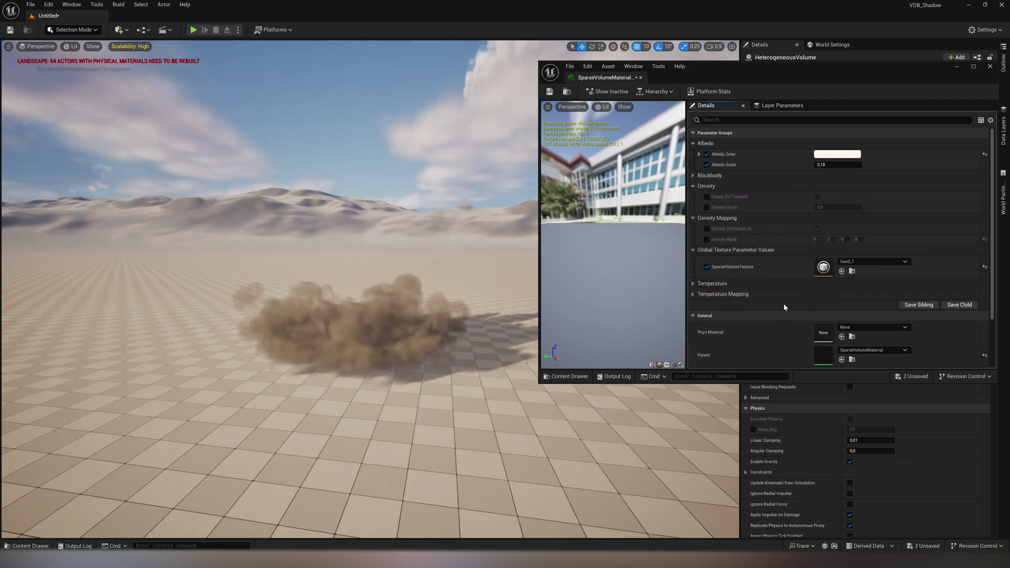
Enable the Density Scale override in the material instance and try a value of 0.3.
{"action": "left_click", "coordinate": [706, 207]}
{"action": "left_click", "coordinate": [829, 208]}
{"action": "type", "text": "0,3"}
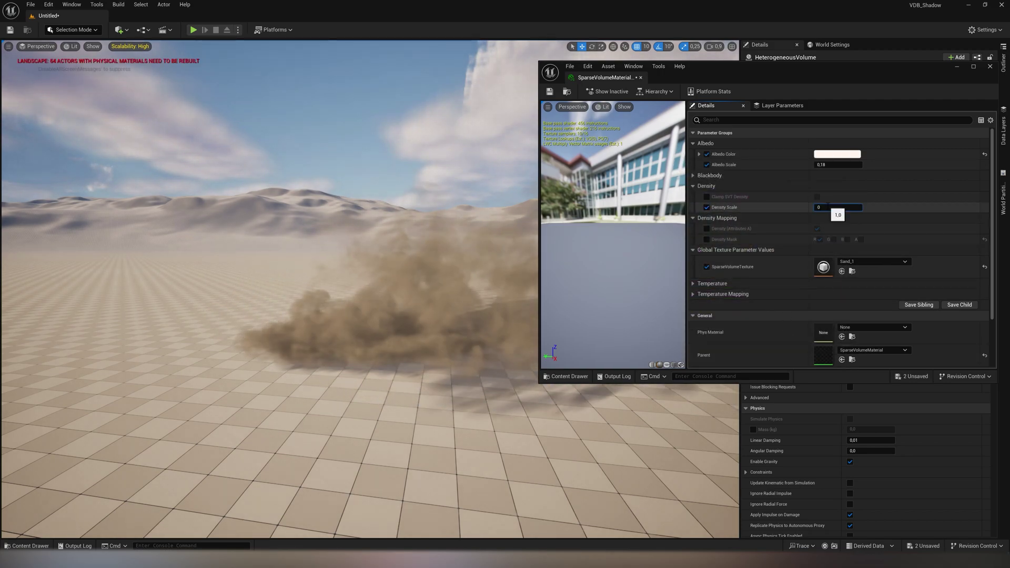
{"action": "key", "text": "Return"}
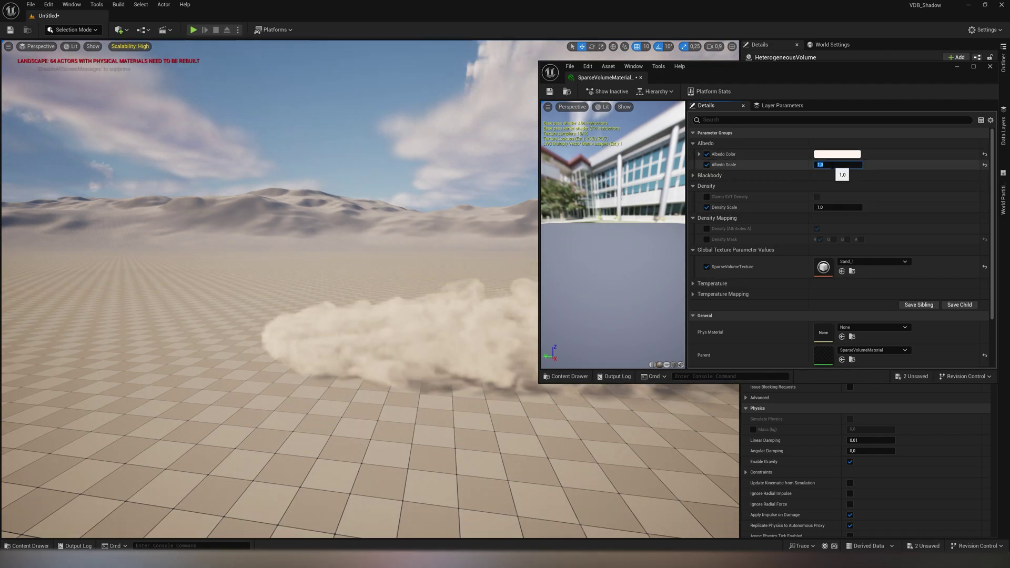
Set the Albedo Scale to 0.18, then save the material instance and close its editor.
{"action": "type", "text": "0,18"}
{"action": "key", "text": "Return"}
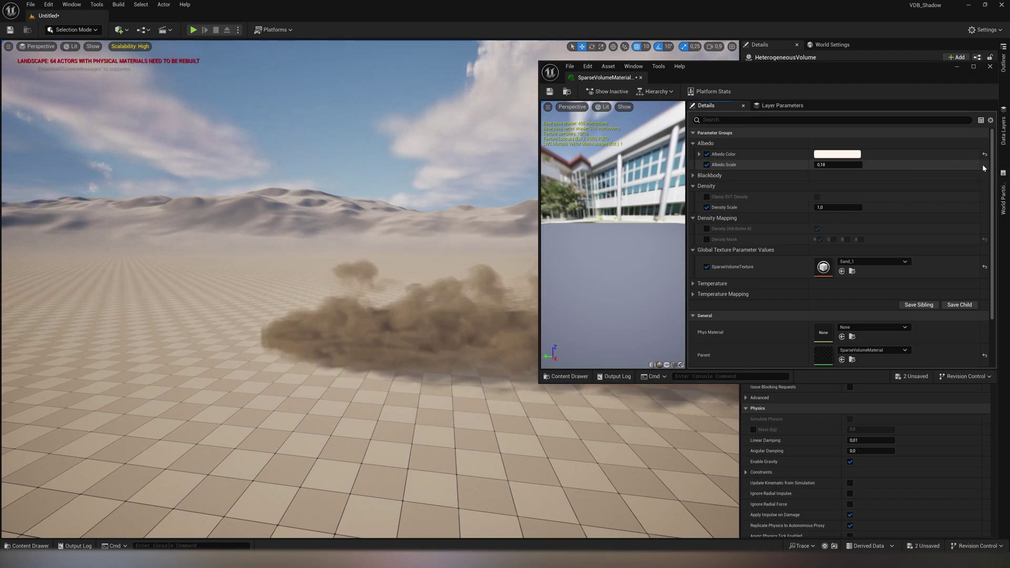
{"action": "left_click", "coordinate": [549, 91]}
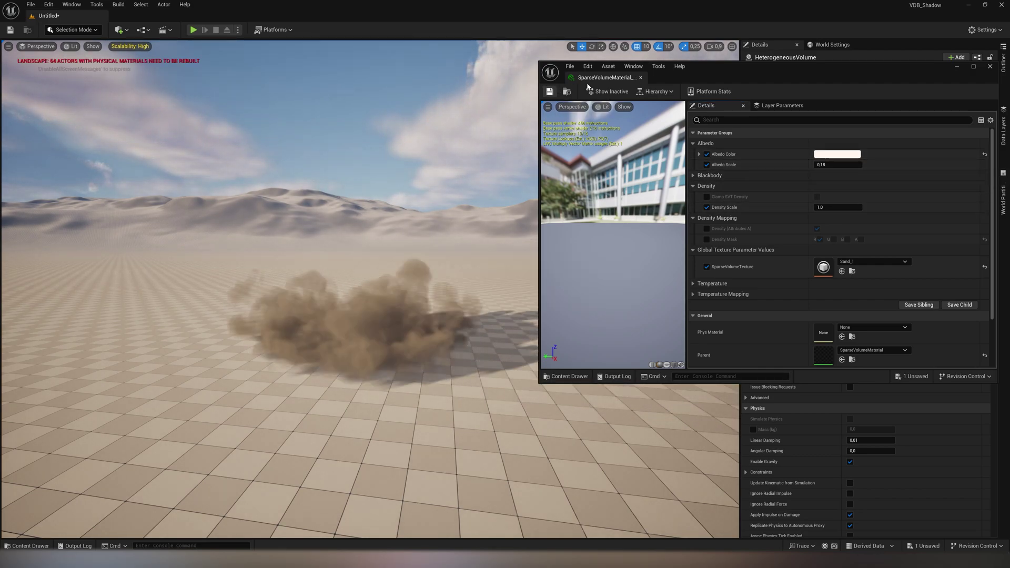
{"action": "left_click", "coordinate": [640, 78]}
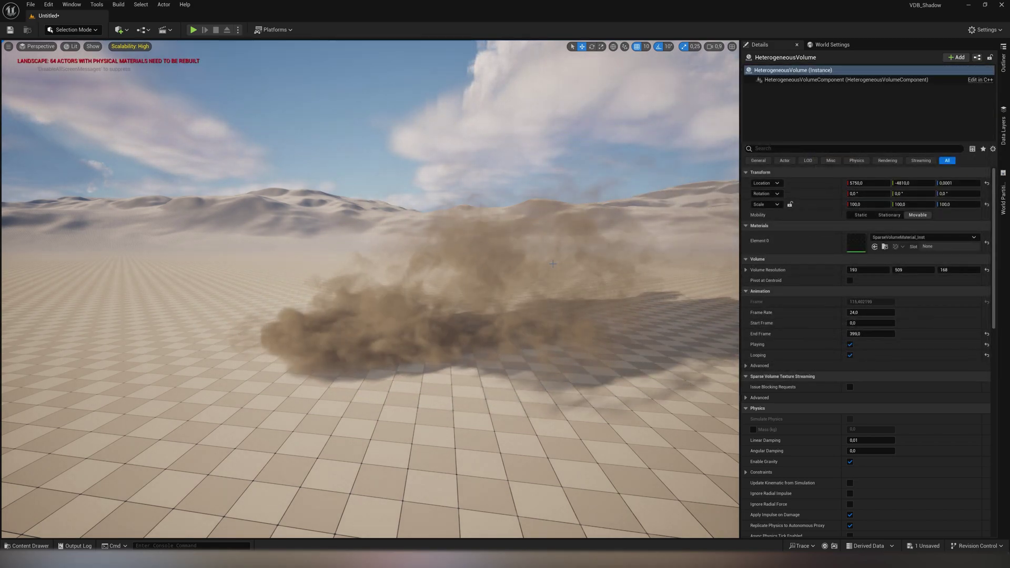
Rotate the sunlight around the sand volume, lowering the sun to the horizon for a sunset and raising it back to daylight.
{"action": "key", "text": "a"}
{"action": "right_click_drag", "start_coordinate": [553, 263], "coordinate": [570, 226]}
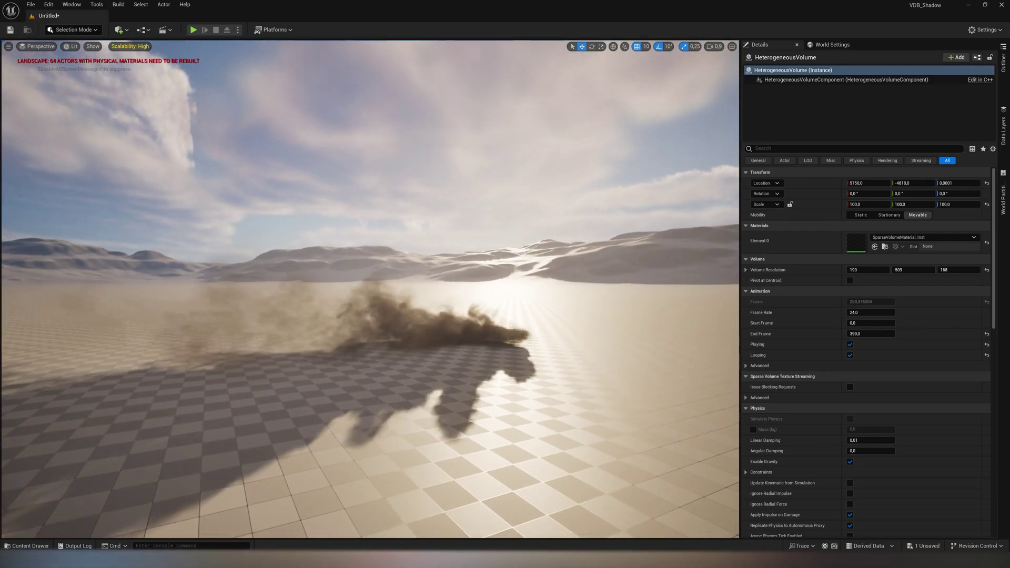
{"action": "key", "text": "ctrl+l"}
{"action": "key", "text": "ctrl+l"}
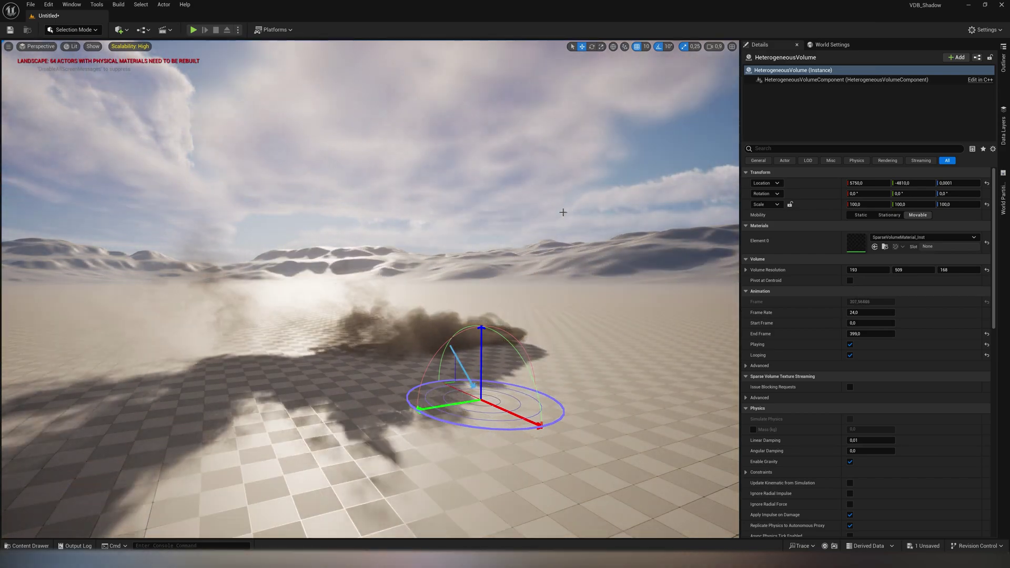
{"action": "key", "text": "ctrl+l"}
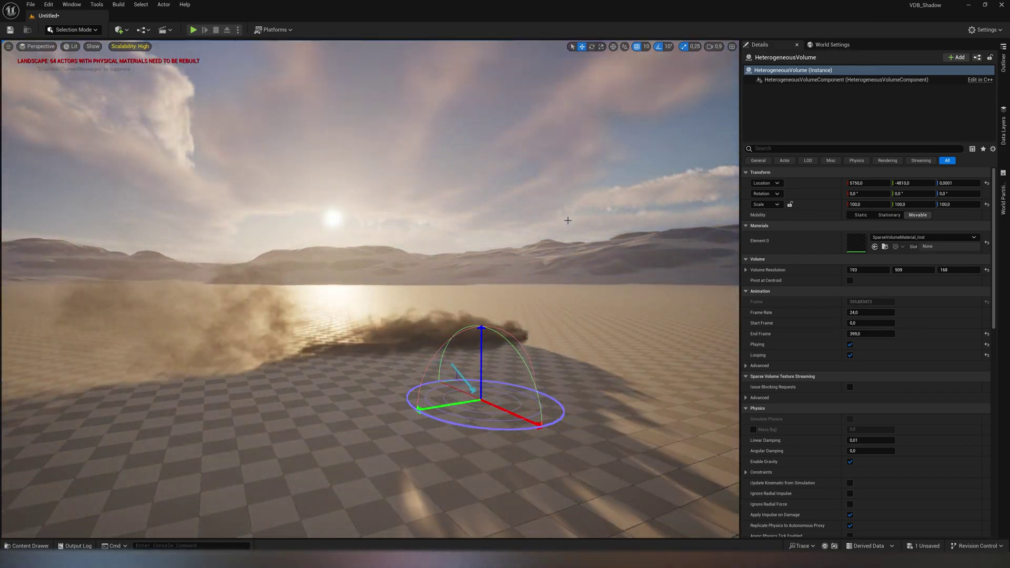
{"action": "key", "text": "ctrl+l"}
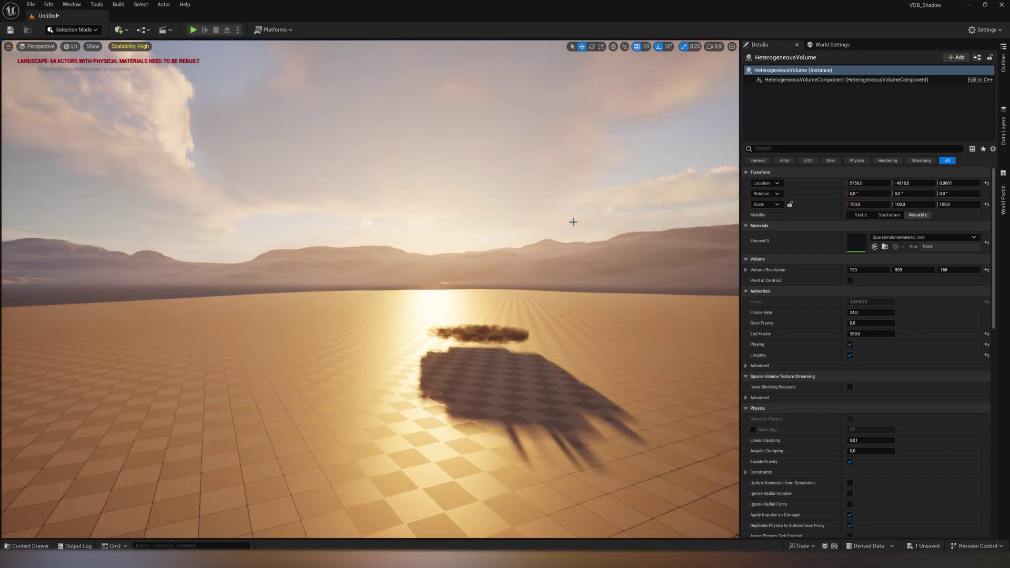
{"action": "key", "text": "ctrl+l"}
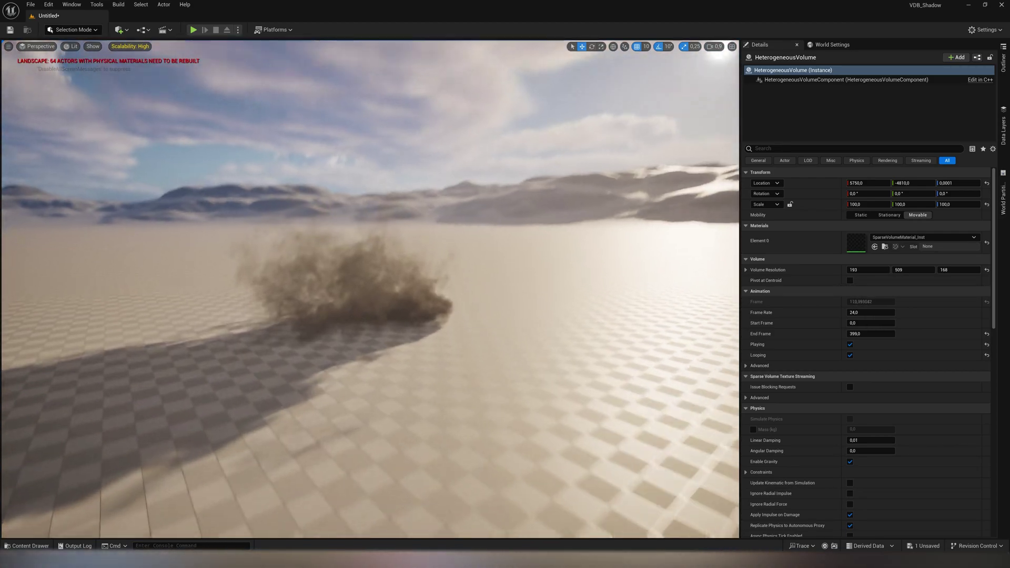
Readjust the direction of the high sun so the sand cloud's shadow falls across the ground towards the camera.
{"action": "right_click_drag", "start_coordinate": [370, 290], "coordinate": [363, 310]}
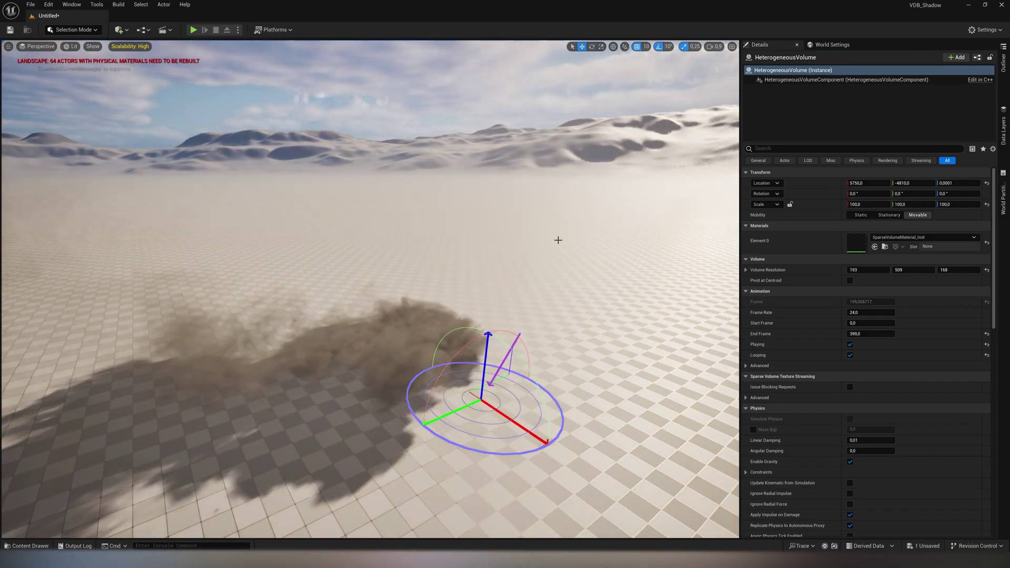
{"action": "key", "text": "ctrl+l"}
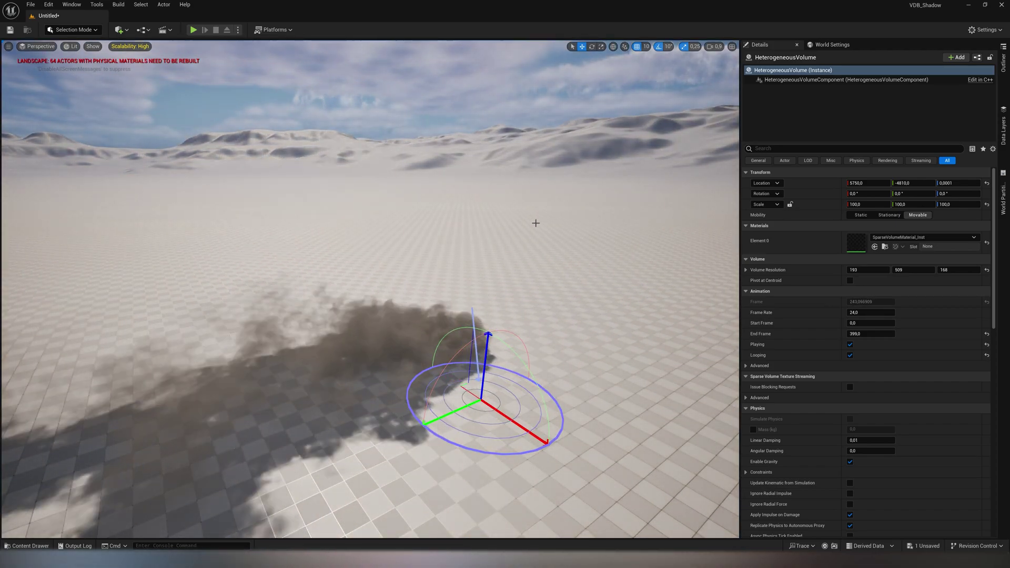
{"action": "key", "text": "g"}
{"action": "key", "text": "ctrl+l"}
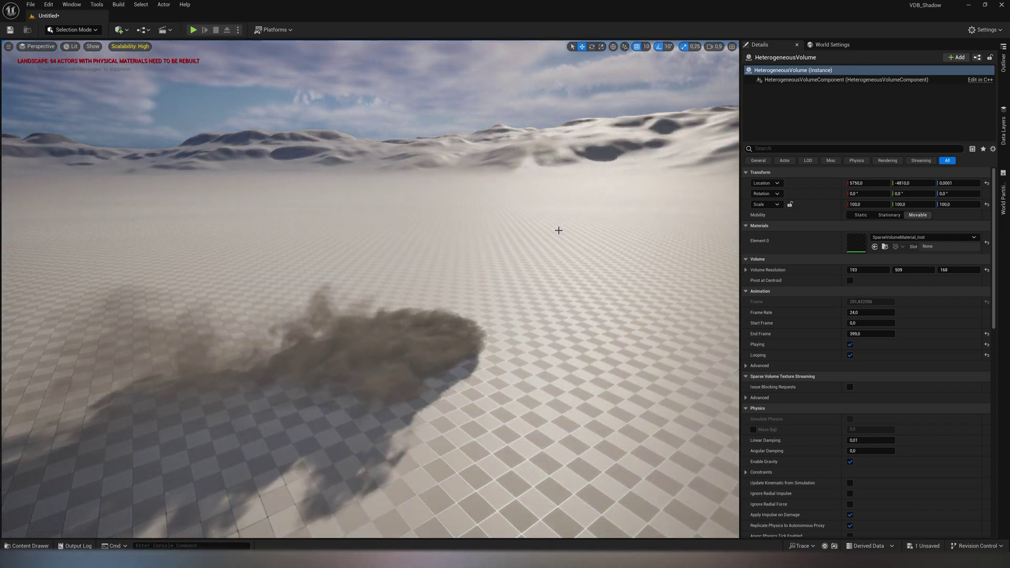
{"action": "key", "text": "ctrl+l"}
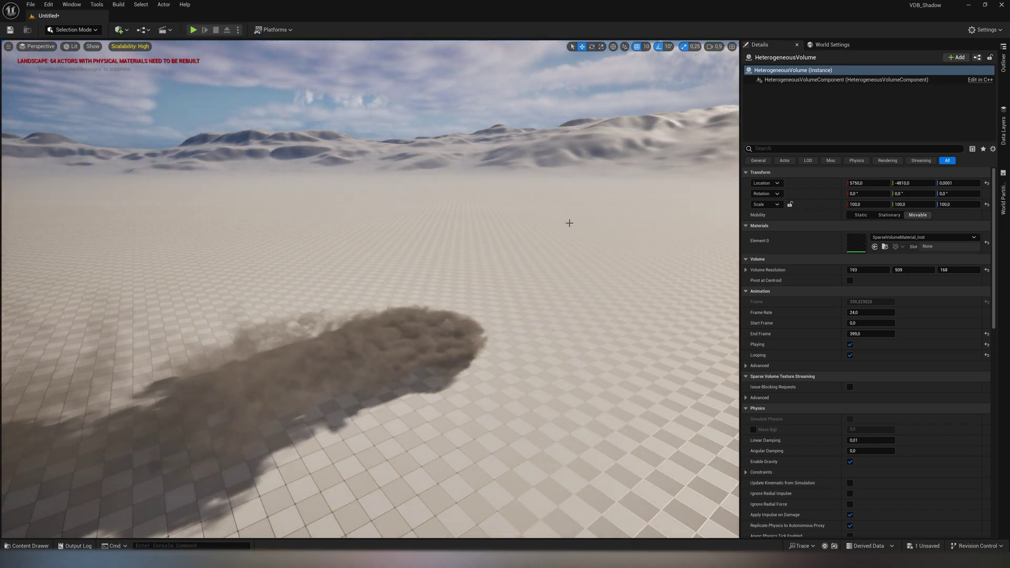